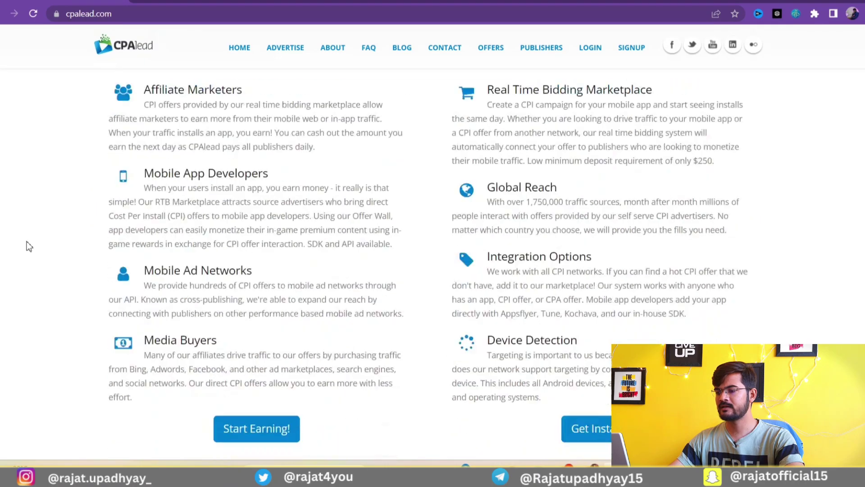
# Step: Open the publisher sign-up page from the Publishers section of the CPAlead home page and sign up with Google
pyautogui.scroll(4, 28, 242)
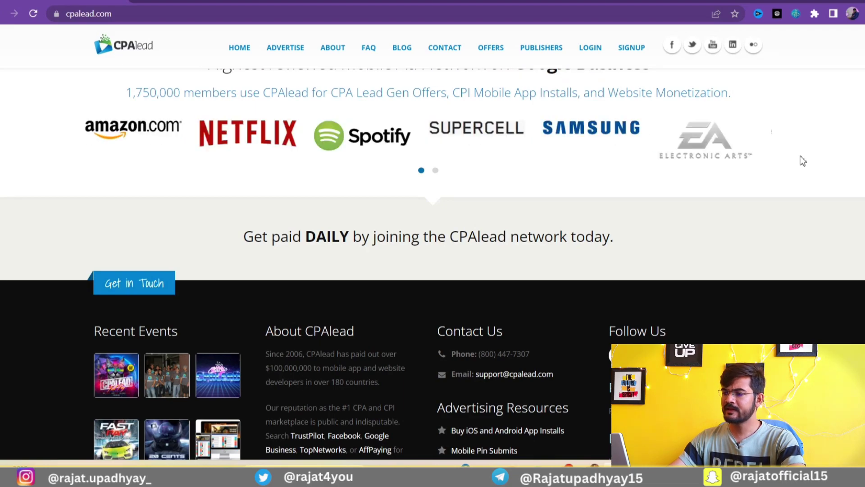
pyautogui.scroll(10, 302, 209)
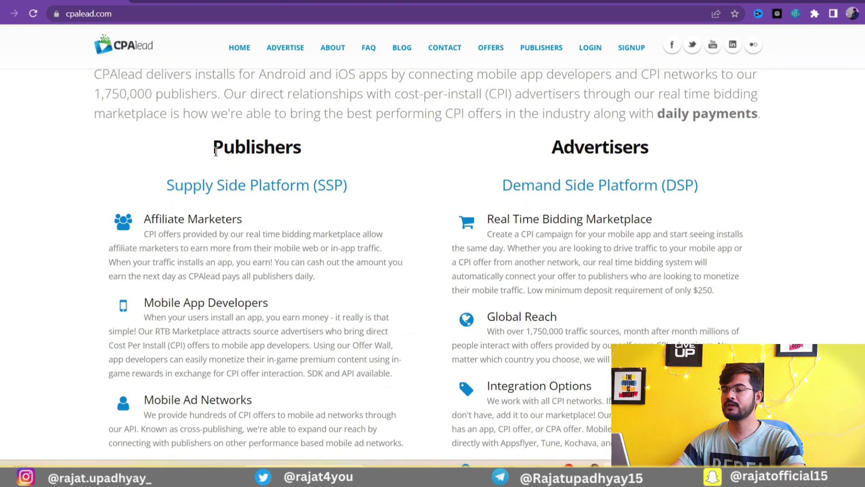
pyautogui.moveTo(215, 152); pyautogui.dragTo(329, 133)
pyautogui.click(126, 226)
pyautogui.scroll(-8, 125, 225)
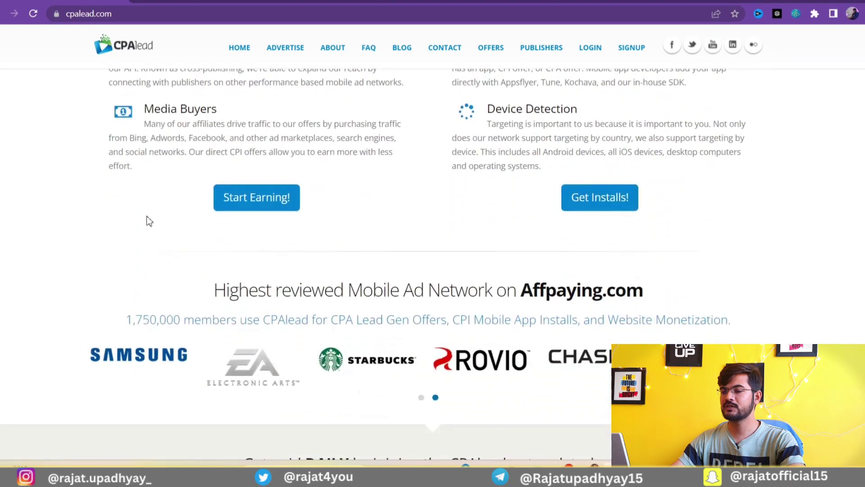
pyautogui.click(269, 196)
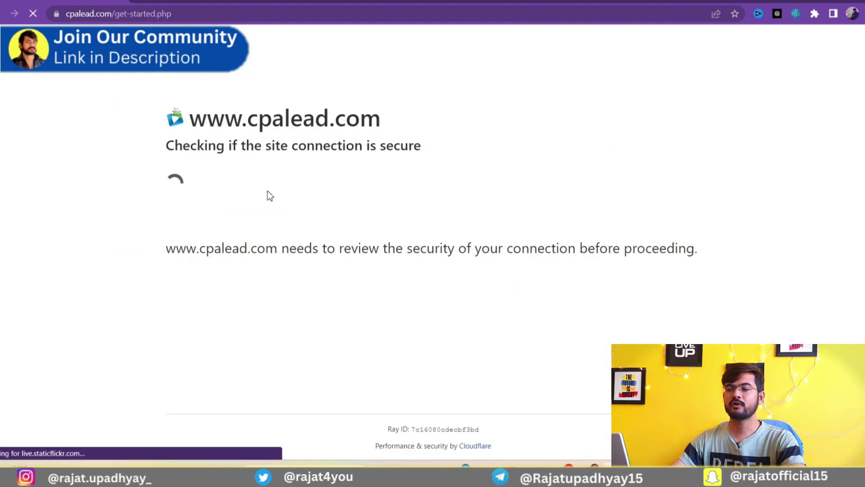
pyautogui.scroll(4, 39, 194)
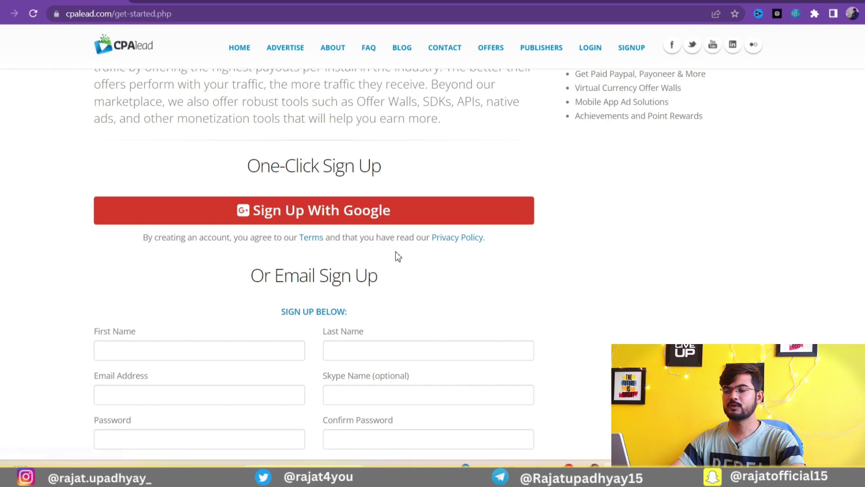
pyautogui.click(363, 220)
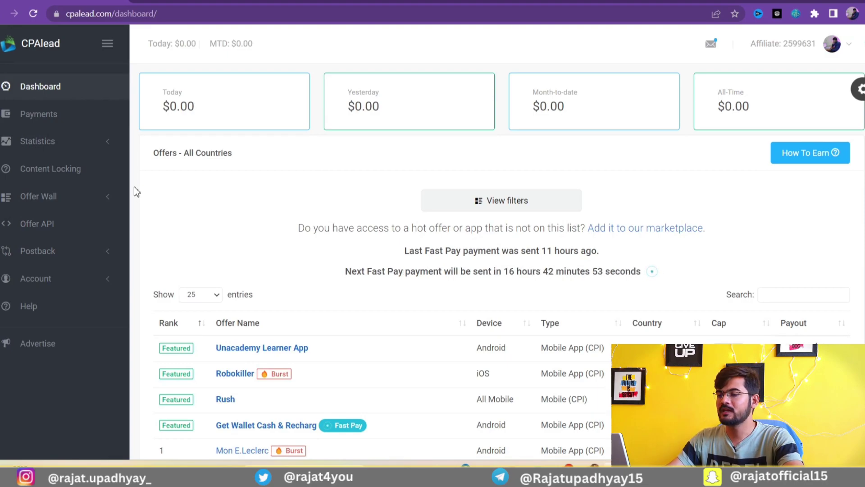
# Step: Examine the dashboard's offer list for all countries, comparing offer names, devices, types, countries, caps and payouts
pyautogui.scroll(-2, 134, 187)
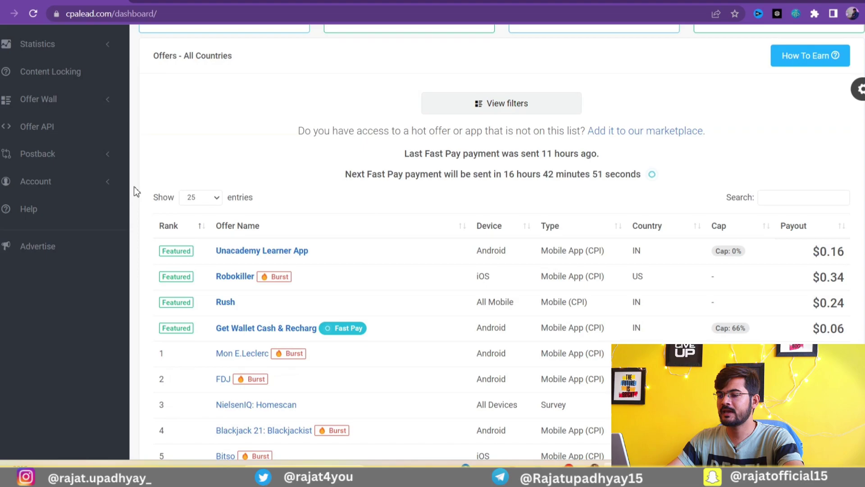
pyautogui.scroll(-2, 134, 186)
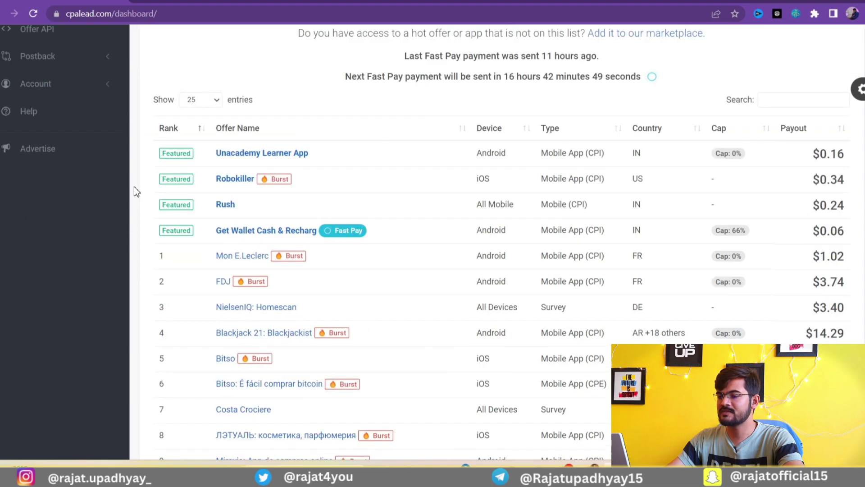
pyautogui.scroll(-2, 134, 187)
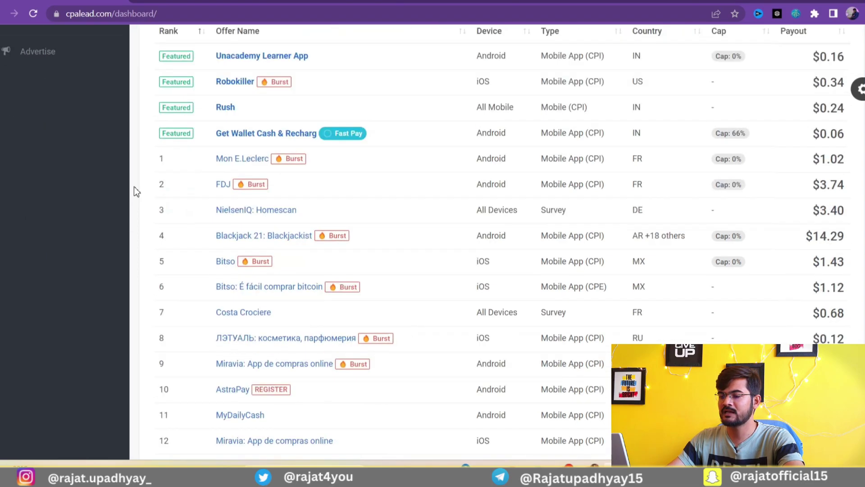
pyautogui.scroll(4, 134, 186)
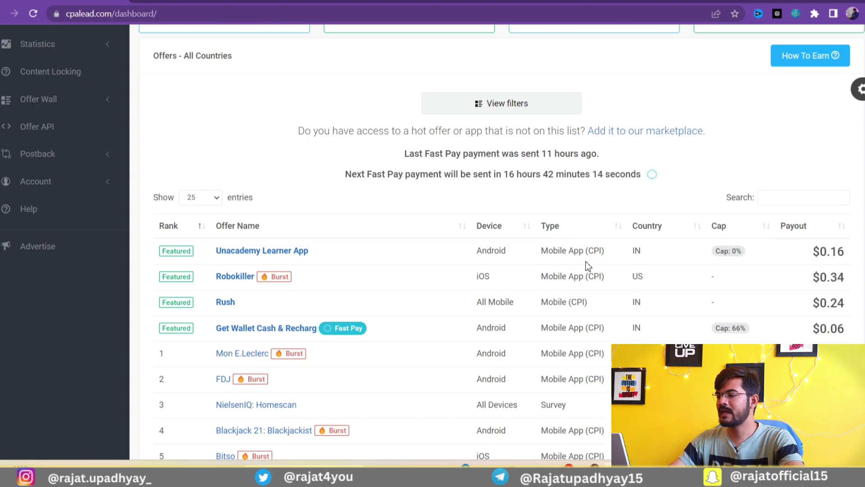
pyautogui.scroll(-2, 588, 266)
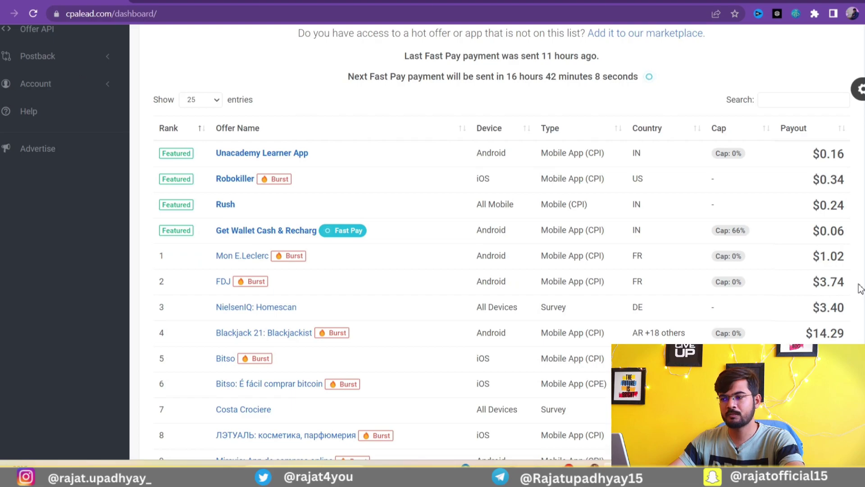
pyautogui.scroll(-2, 251, 247)
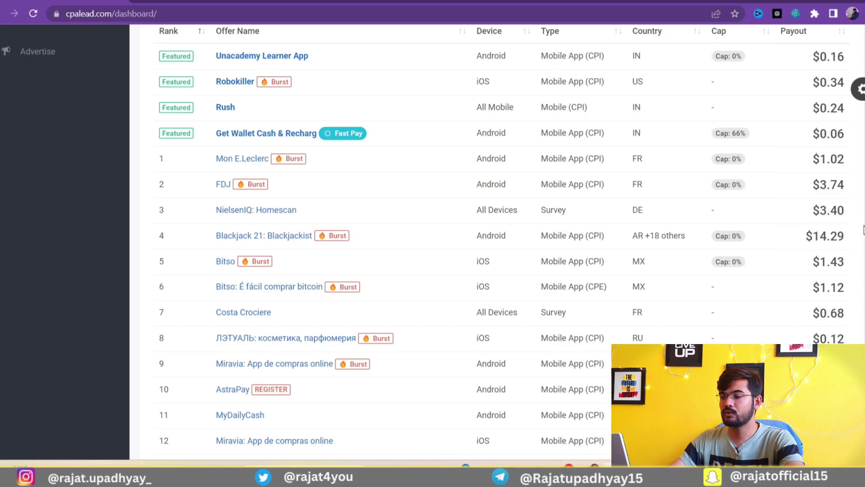
pyautogui.scroll(2, 863, 229)
pyautogui.scroll(-6, 864, 230)
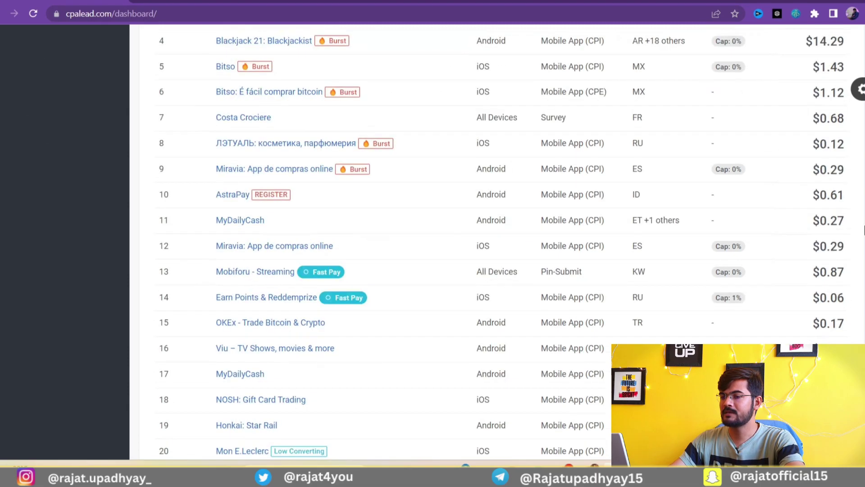
pyautogui.scroll(8, 864, 230)
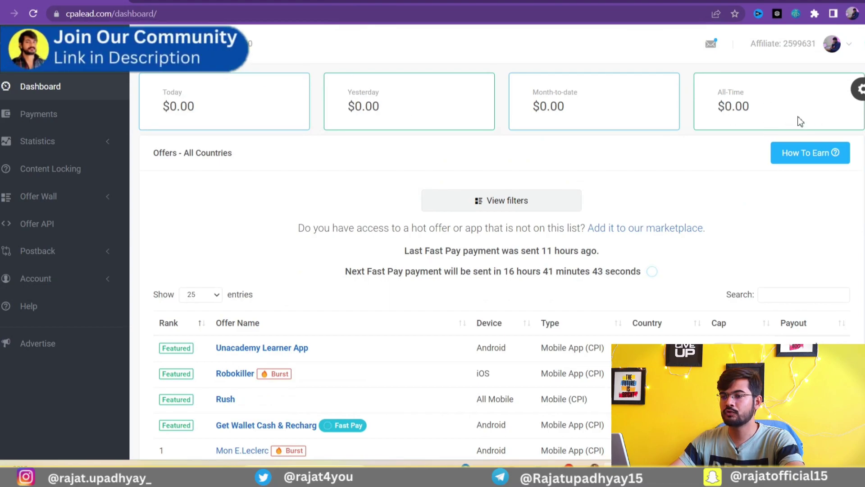
# Step: Open the account's payment settings, choose Paypal as the payment method and check the minimum earnings for payment
pyautogui.click(58, 118)
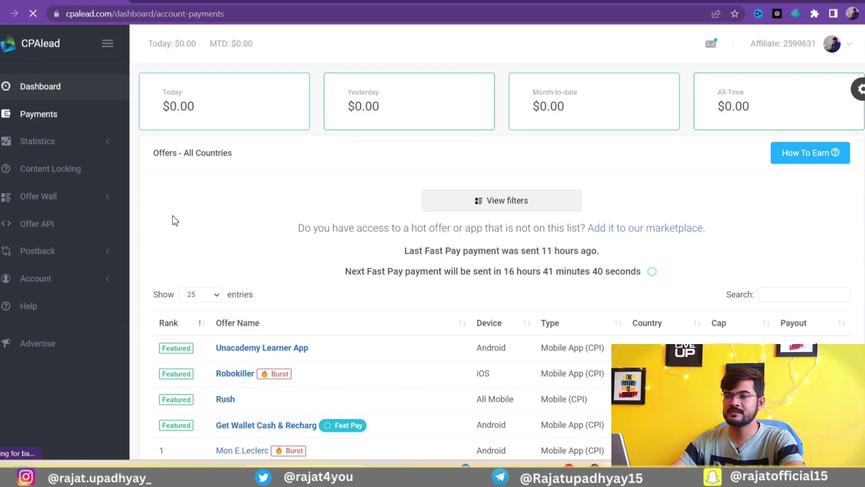
pyautogui.click(587, 227)
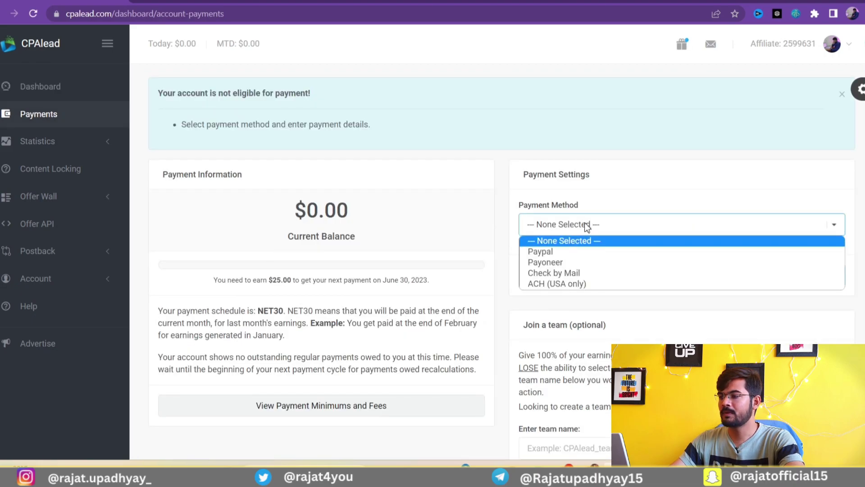
pyautogui.click(543, 252)
pyautogui.click(508, 216)
pyautogui.click(539, 275)
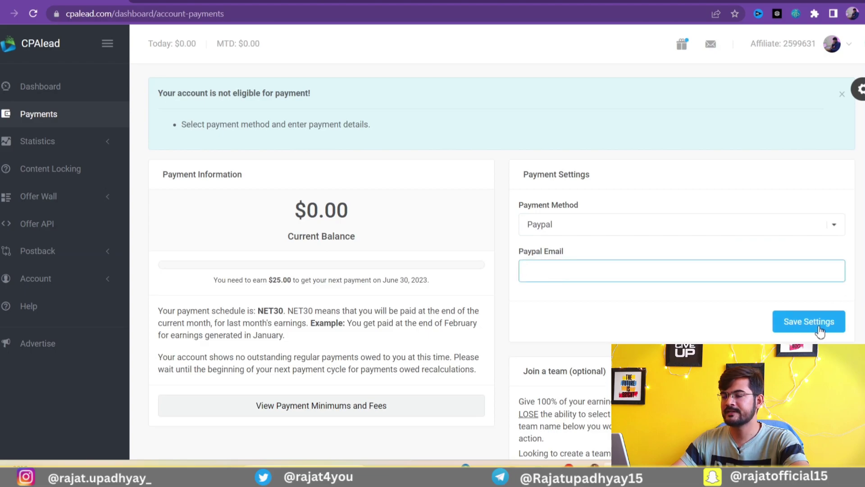
pyautogui.moveTo(270, 279)
pyautogui.mouseDown()
pyautogui.moveTo(293, 279)
pyautogui.moveTo(270, 279)
pyautogui.mouseUp()
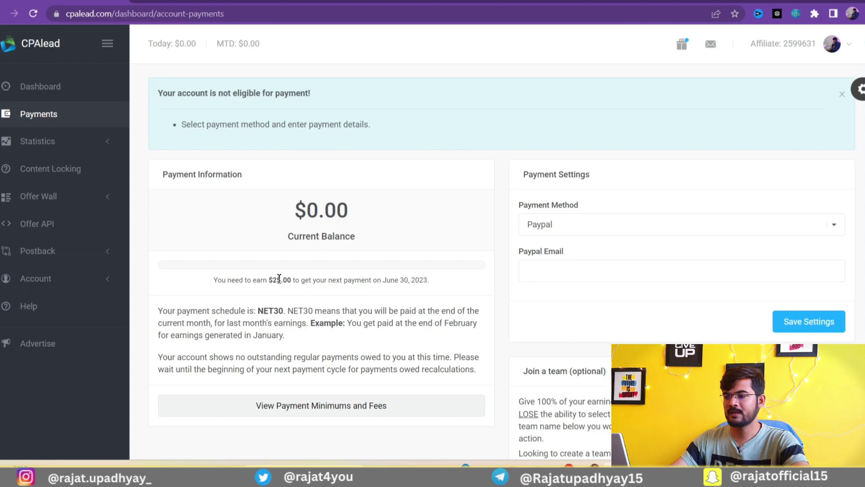
# Step: Open the All Statistics report and look over the date lookup and the activity charts
pyautogui.click(45, 145)
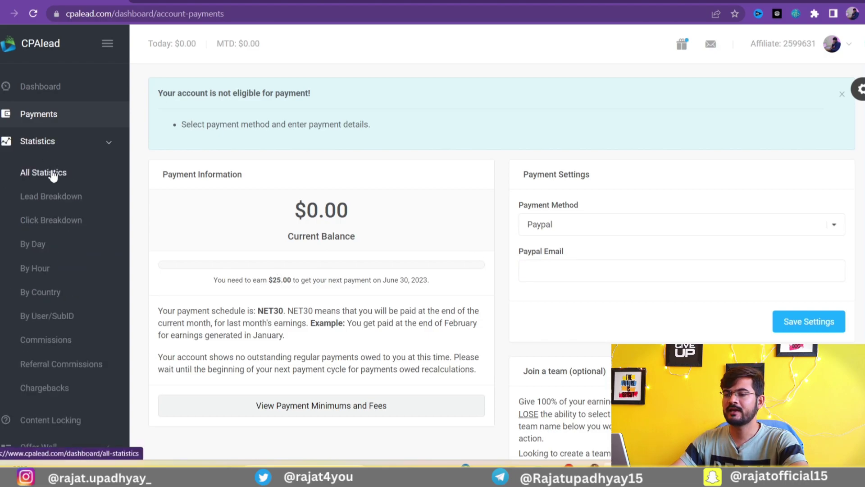
pyautogui.click(51, 180)
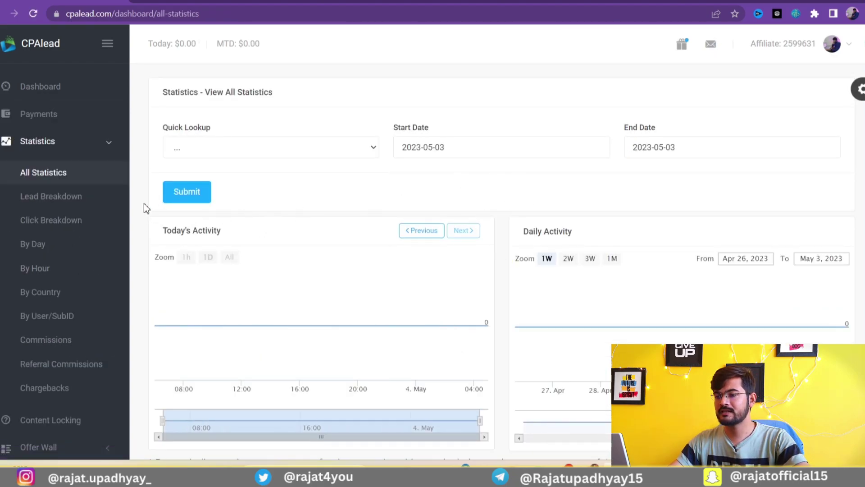
pyautogui.scroll(-2, 144, 206)
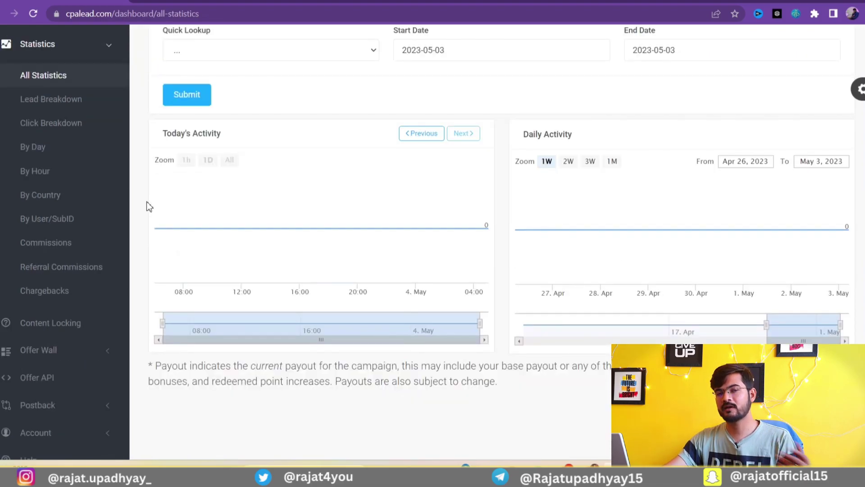
pyautogui.scroll(2, 149, 206)
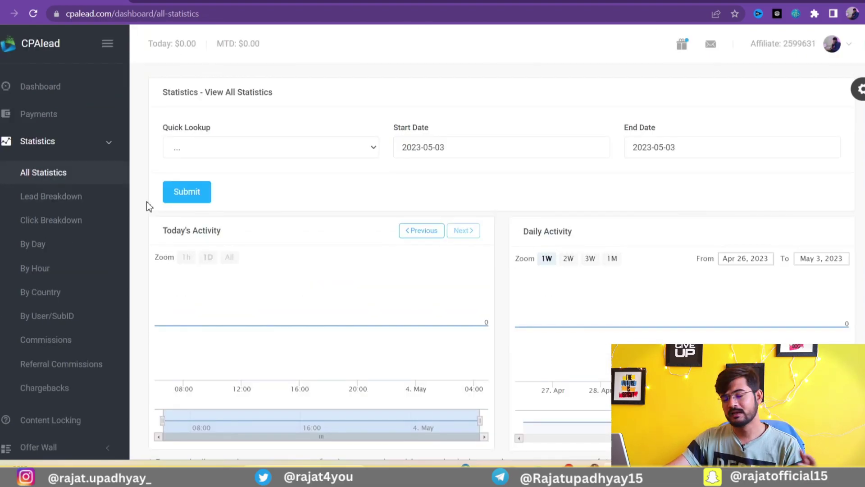
pyautogui.scroll(-2, 145, 217)
# Step: Check the Postback options, then open the account's Referrals page in a new tab
pyautogui.click(37, 405)
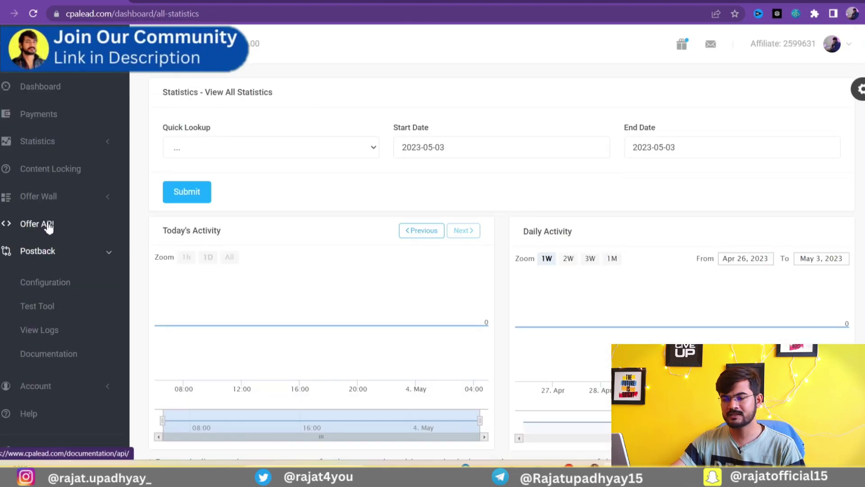
pyautogui.click(40, 252)
pyautogui.scroll(-2, 40, 252)
pyautogui.click(36, 198)
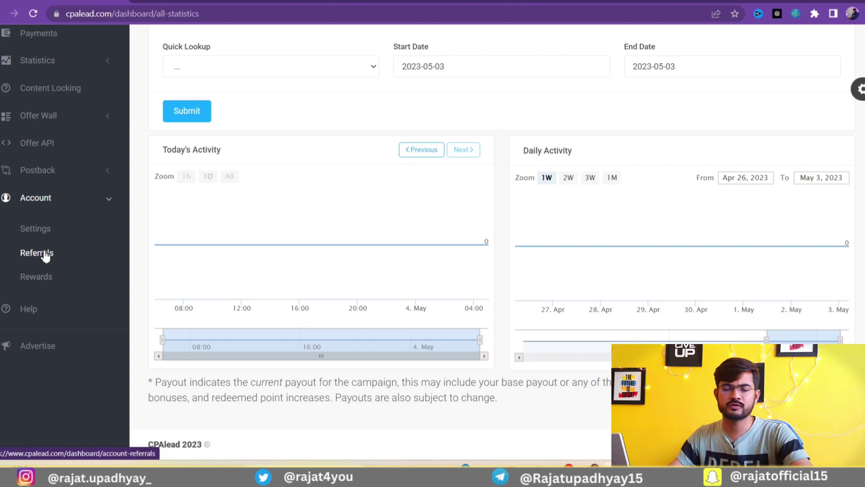
pyautogui.rightClick(59, 285)
pyautogui.click(68, 296)
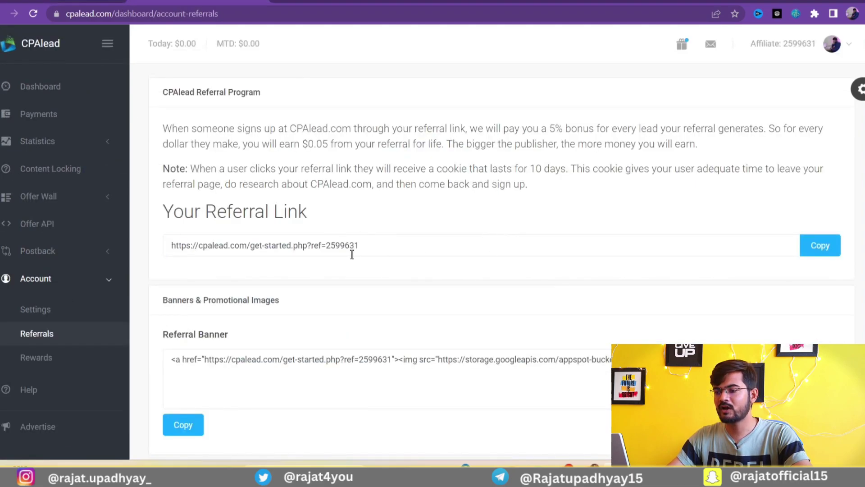
# Step: Review the referral link, the referral banner code and the daily commission activity on the Referrals page
pyautogui.scroll(-2, 352, 255)
pyautogui.click(322, 263)
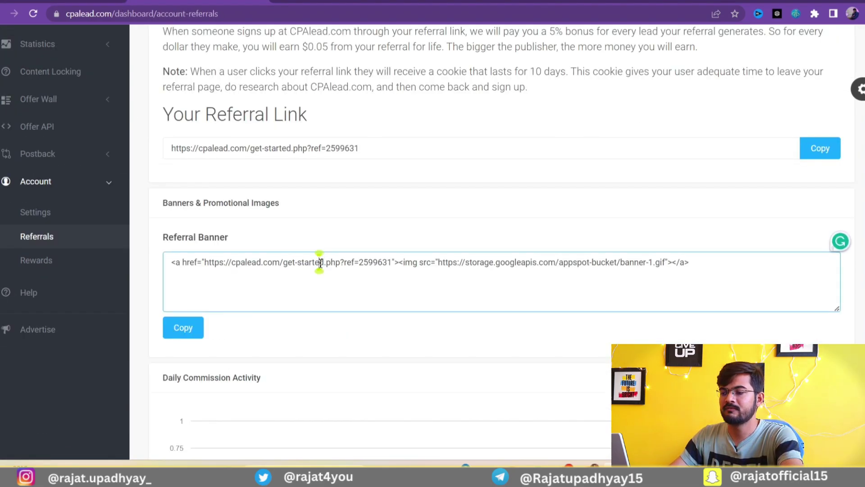
pyautogui.click(152, 273)
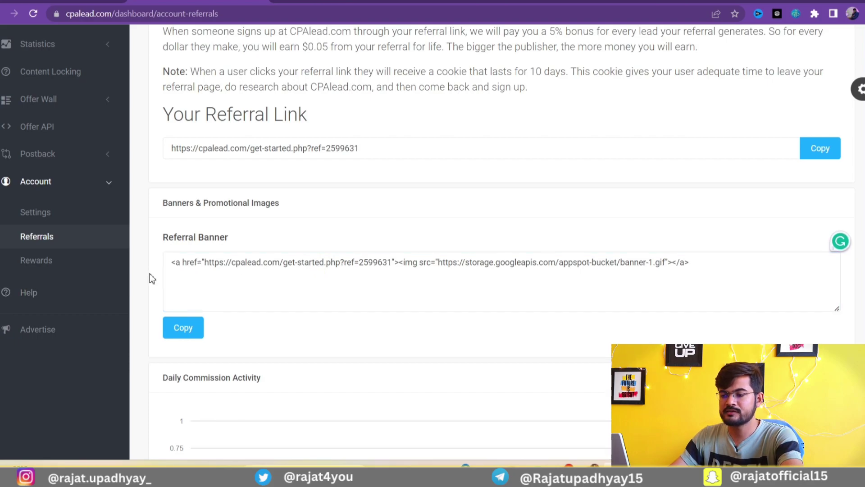
pyautogui.scroll(2, 149, 277)
pyautogui.scroll(-6, 149, 277)
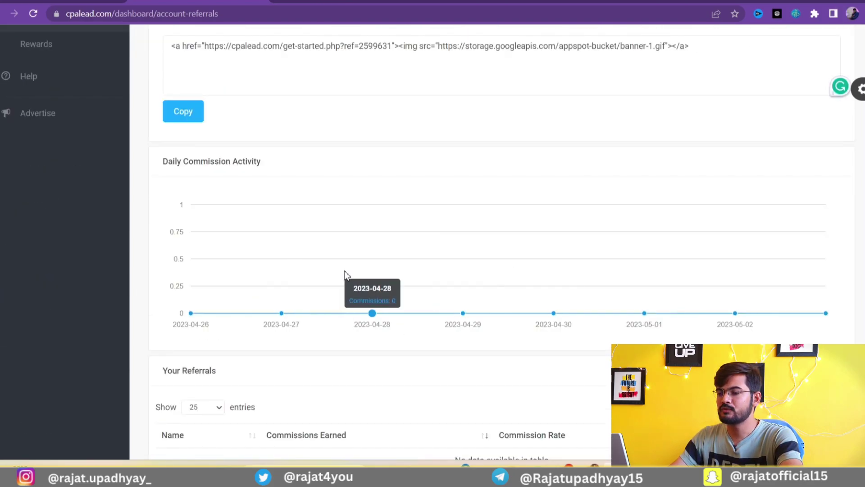
pyautogui.scroll(6, 634, 228)
# Step: Open the account's Rewards page and review the points and the available monthly awards
pyautogui.click(36, 336)
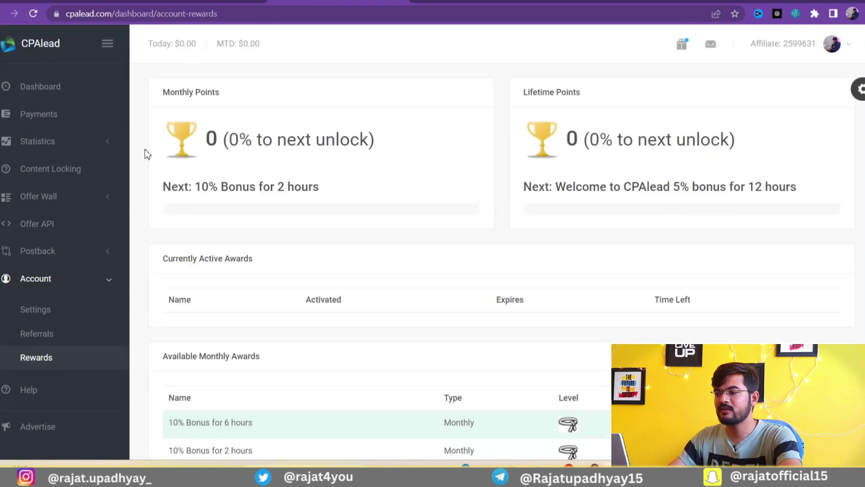
pyautogui.scroll(-2, 147, 150)
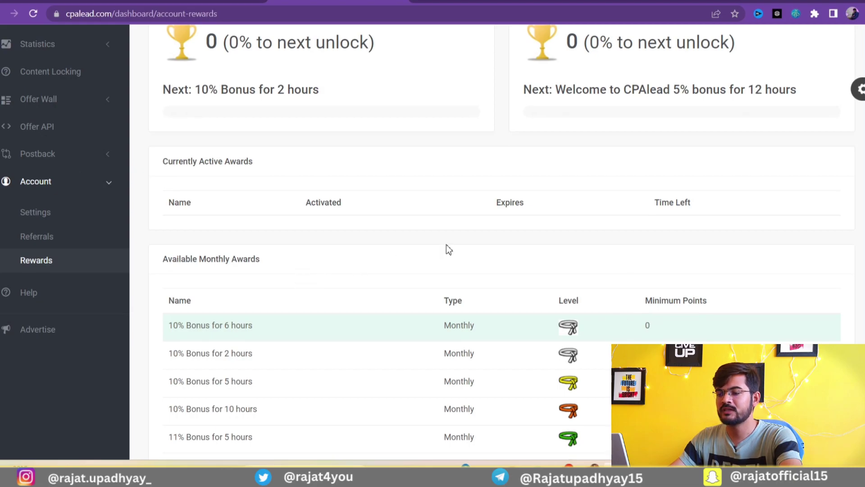
pyautogui.scroll(2, 447, 246)
# Step: Return to the dashboard's offer list and open the details of the Unacademy Learner App offer
pyautogui.click(40, 90)
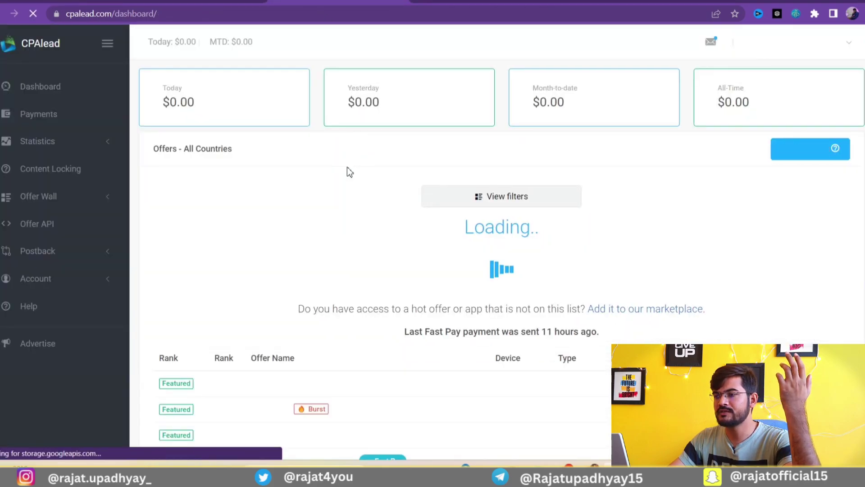
pyautogui.scroll(-4, 347, 170)
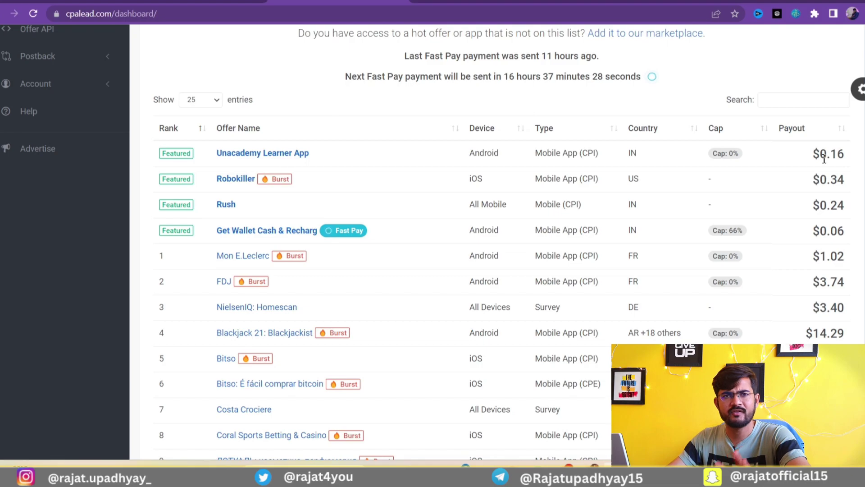
pyautogui.click(251, 153)
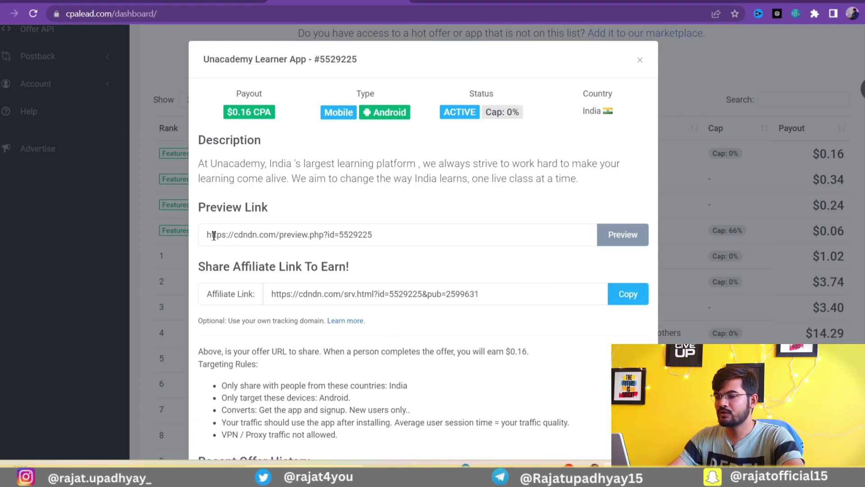
# Step: Open the preview link of the Unacademy Learner App offer and look over its Google Play listing
pyautogui.click(619, 238)
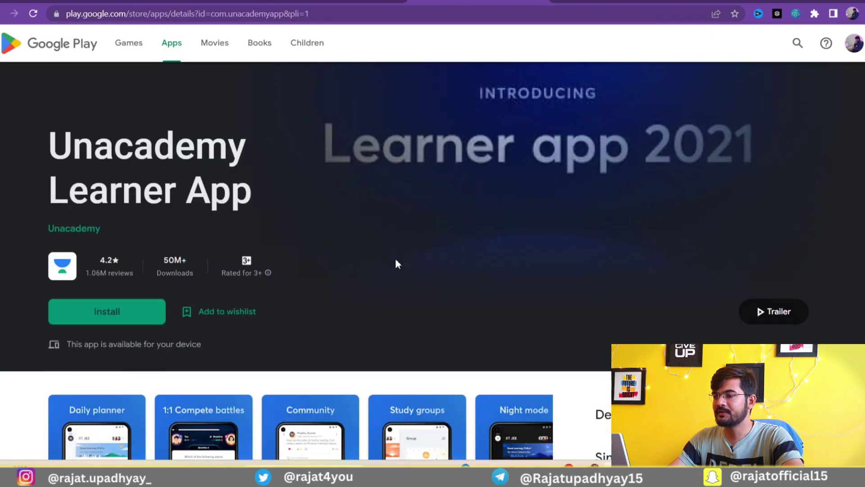
pyautogui.scroll(-2, 452, 228)
pyautogui.scroll(2, 334, 238)
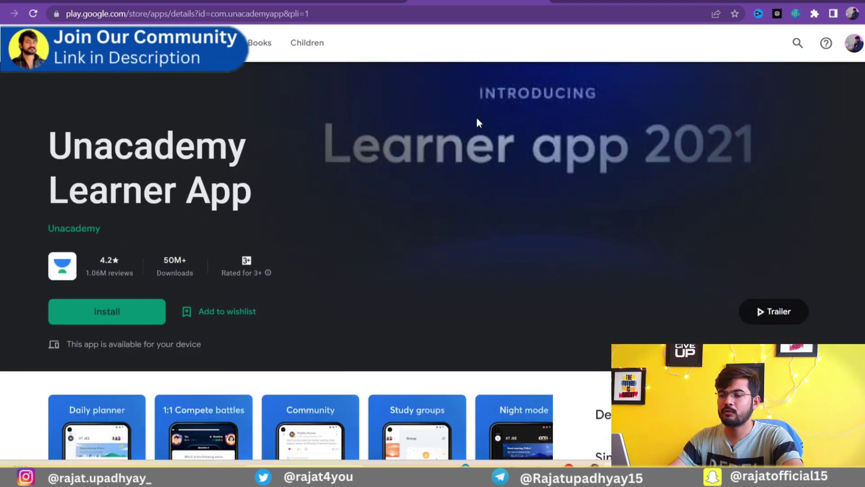
# Step: Return to the Unacademy Learner App offer details, review the targeting rules and copy the offer's affiliate link
pyautogui.hotkey('ctrl', 'shift', 'Tab')
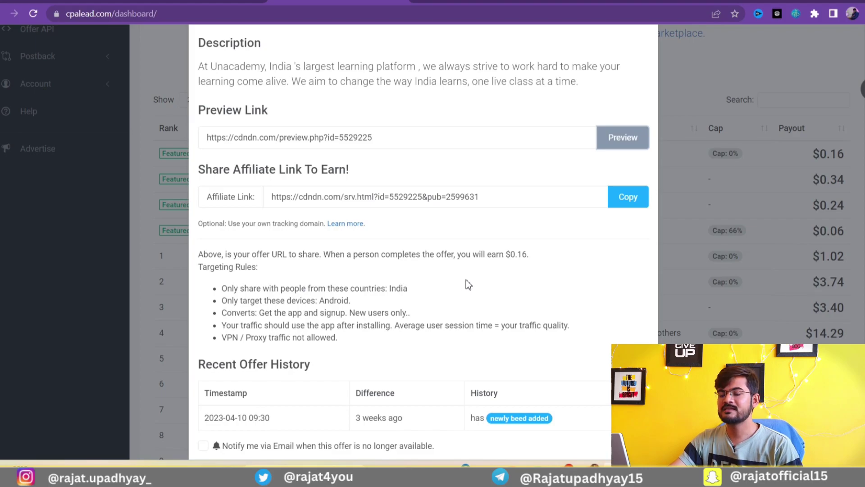
pyautogui.scroll(-2, 477, 274)
pyautogui.scroll(4, 477, 277)
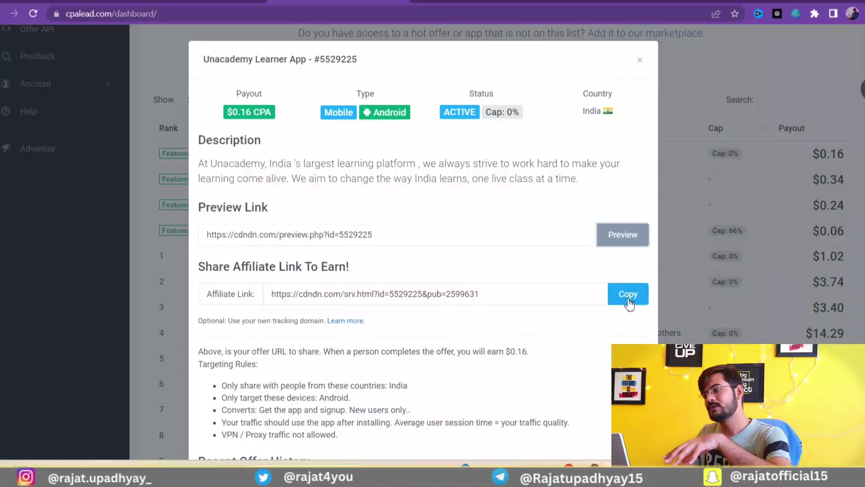
pyautogui.click(628, 295)
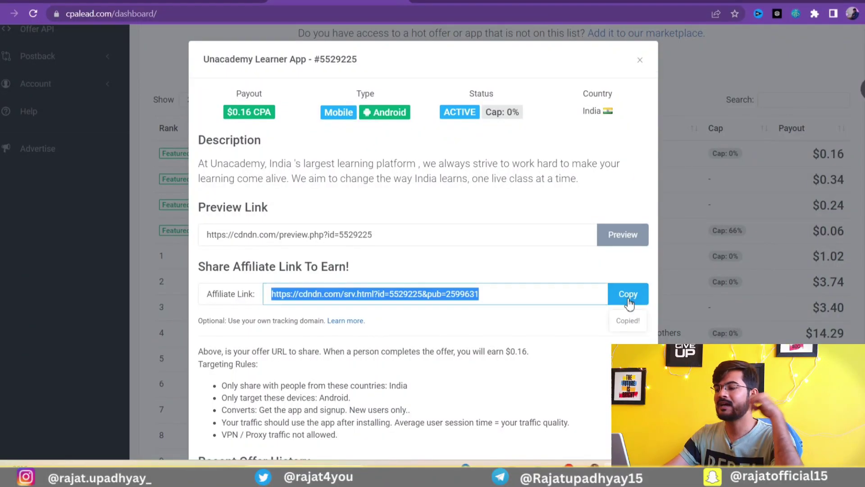
pyautogui.click(548, 265)
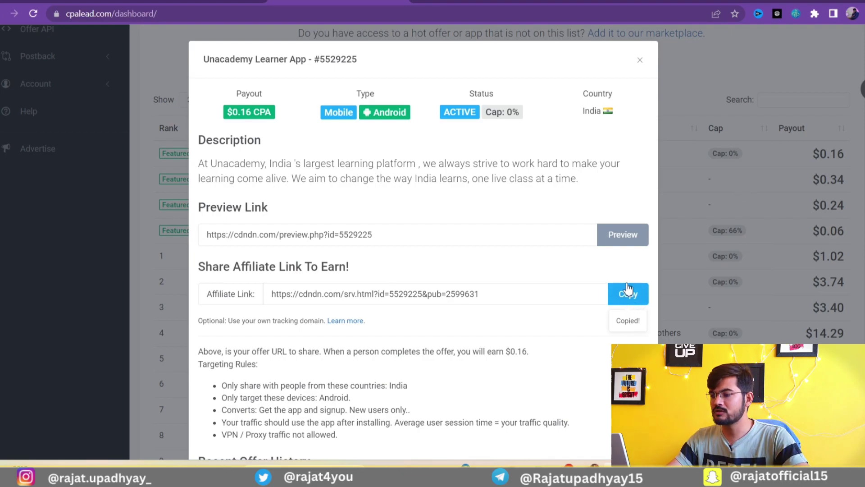
# Step: Close the Unacademy Learner App offer details and look through the other offers in the dashboard list
pyautogui.click(640, 60)
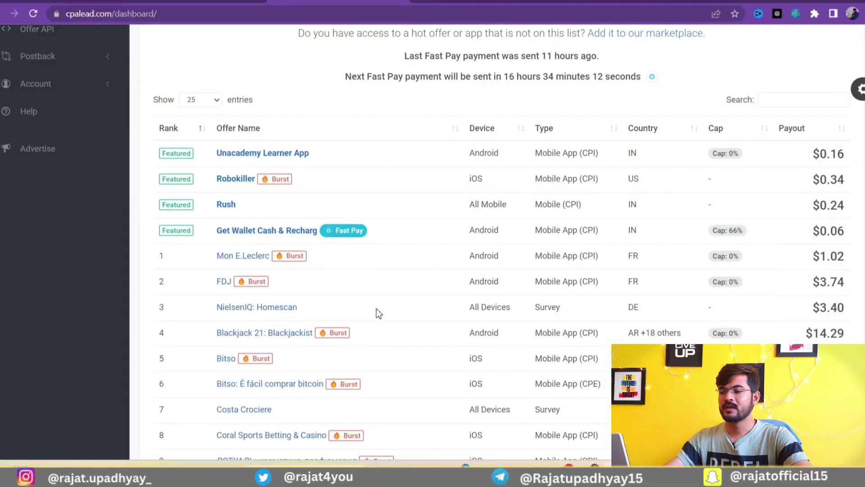
pyautogui.scroll(-2, 375, 291)
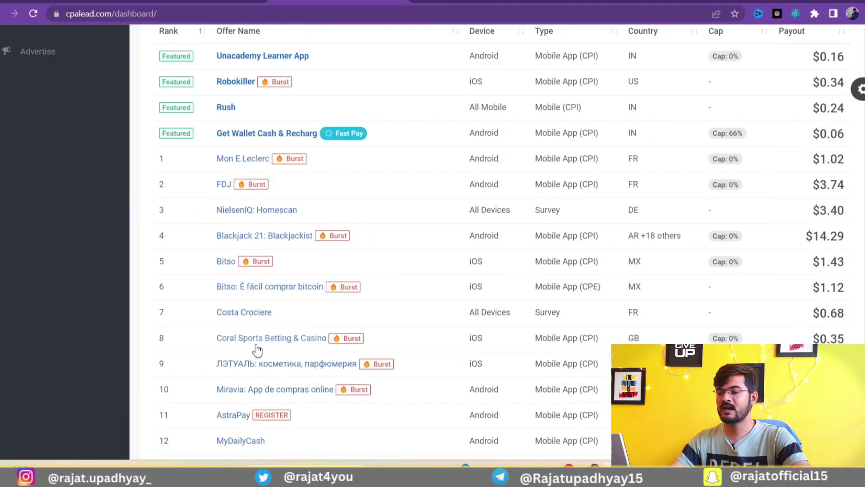